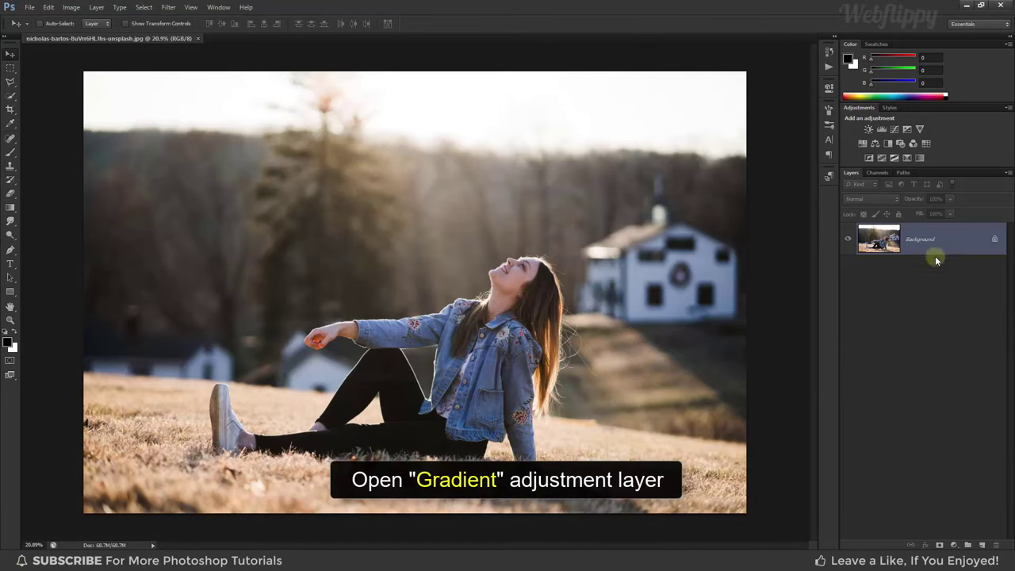
Step: Add a Gradient Fill layer with a Noise gradient at 100% roughness
left_click(952, 545)
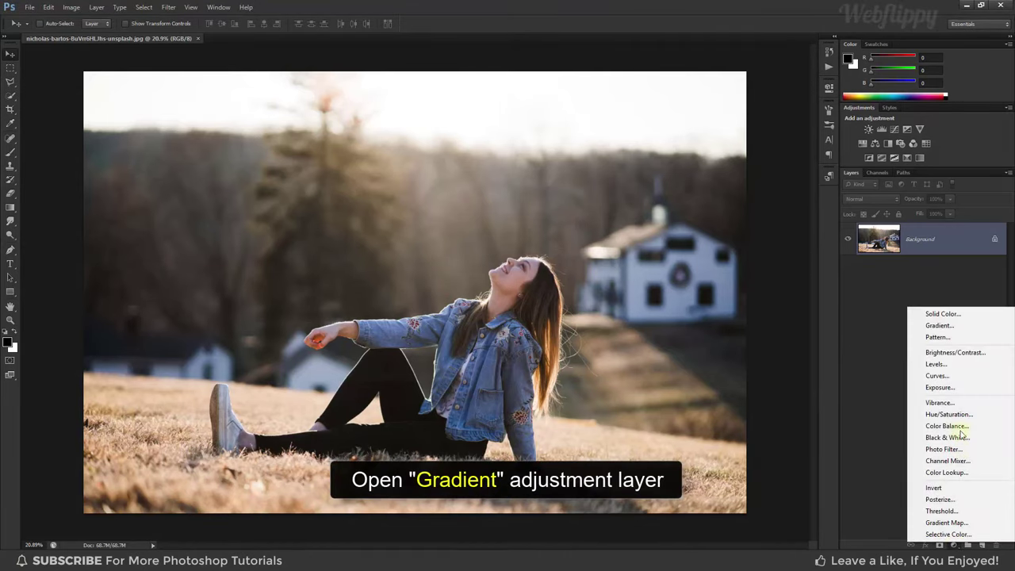
left_click(953, 325)
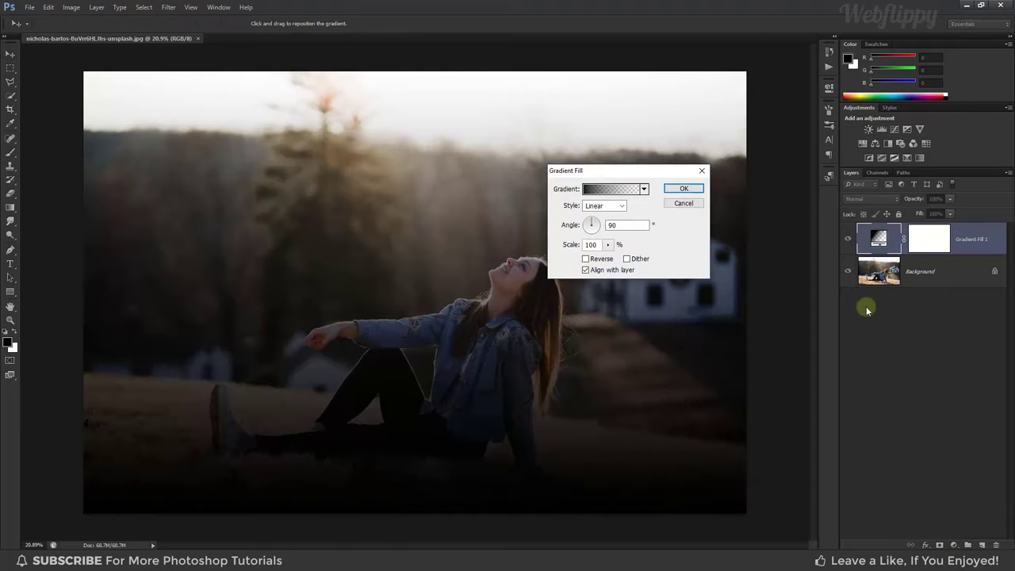
left_click(622, 189)
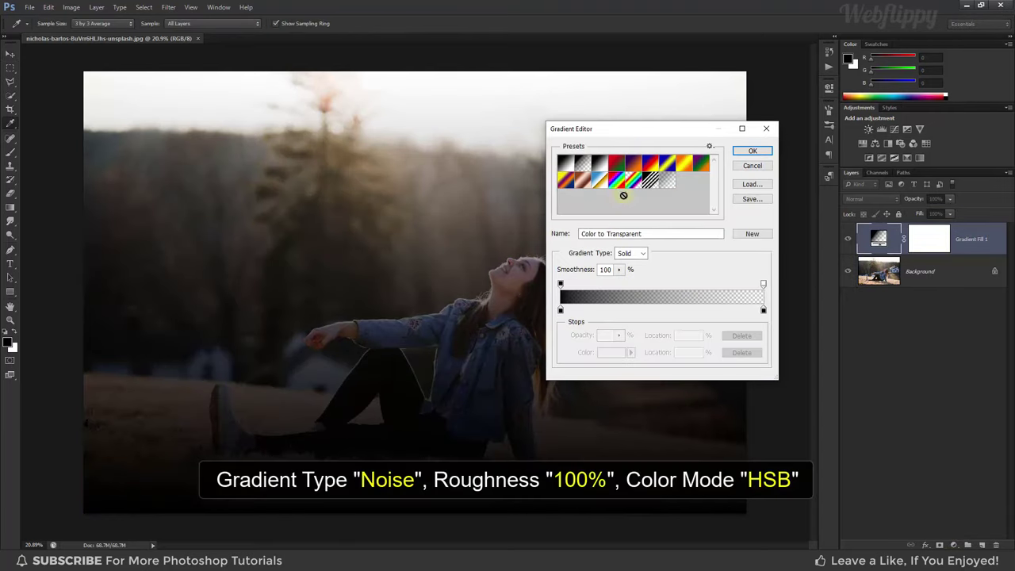
left_click(642, 252)
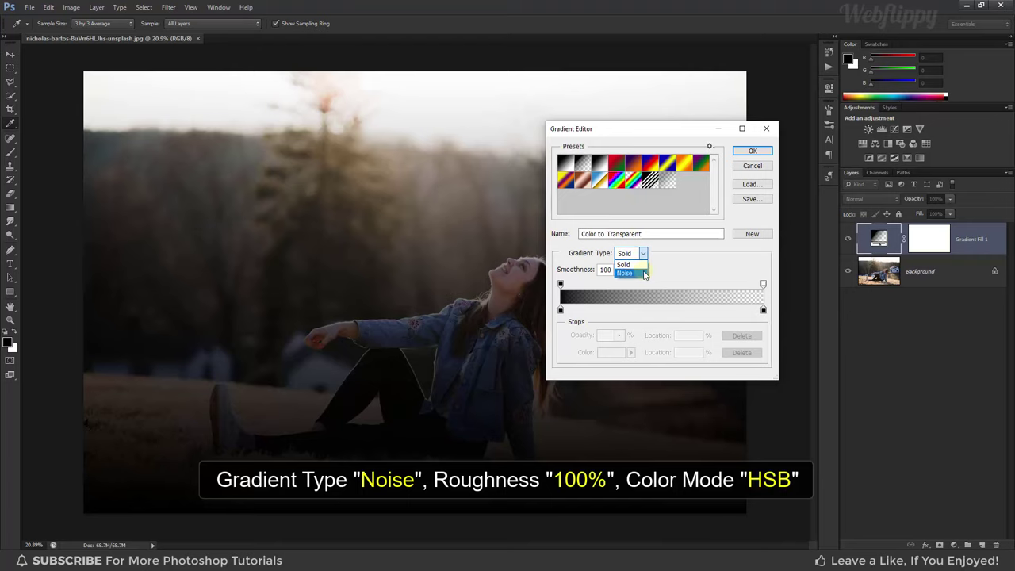
left_click(626, 273)
left_click(624, 270)
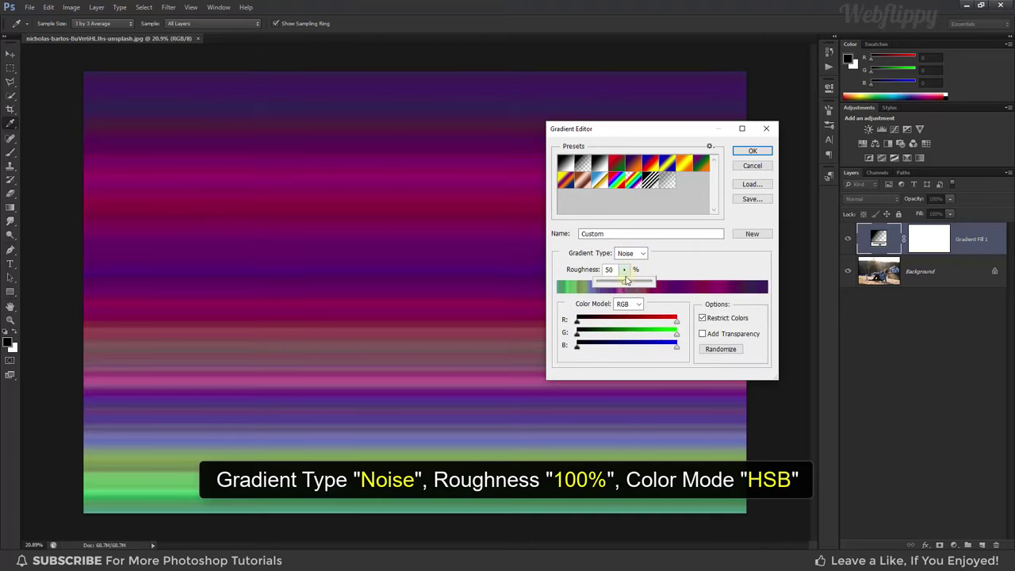
left_click_drag(626, 286, 656, 286)
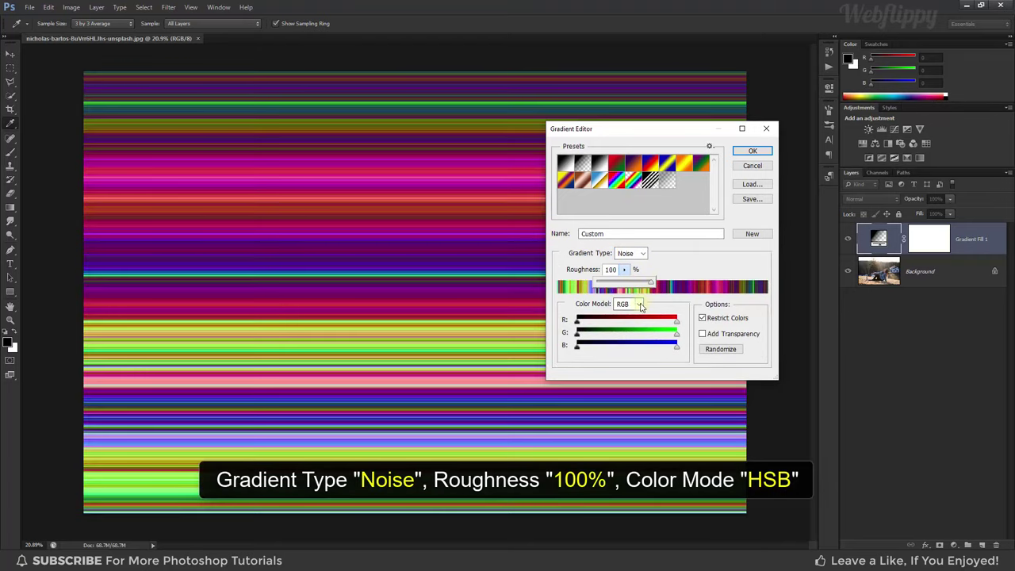
Step: Make the noise grayscale in HSB with saturation 0, randomize it, and add transparency
left_click(640, 305)
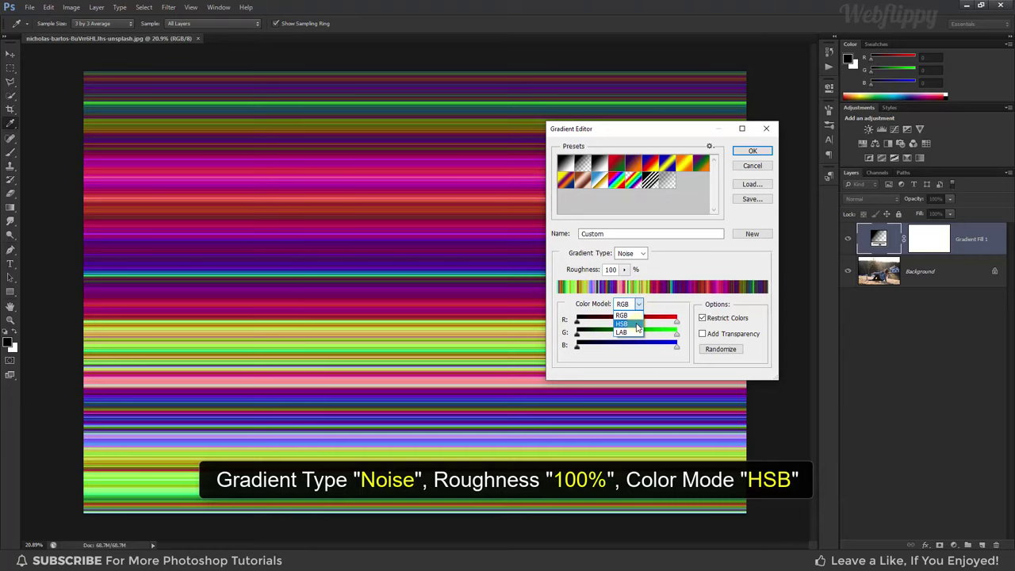
left_click(622, 323)
left_click_drag(676, 334, 577, 335)
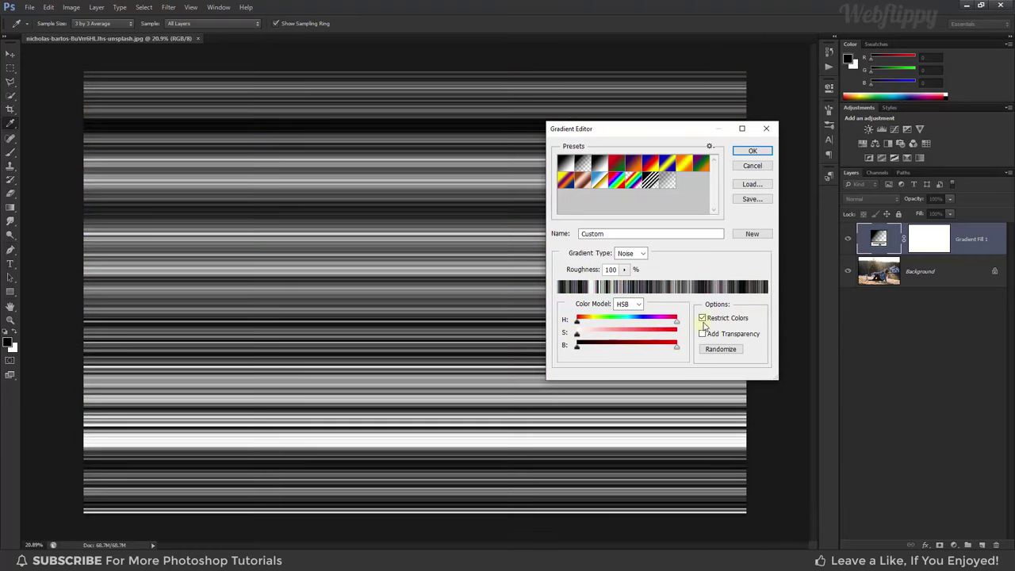
left_click(703, 319)
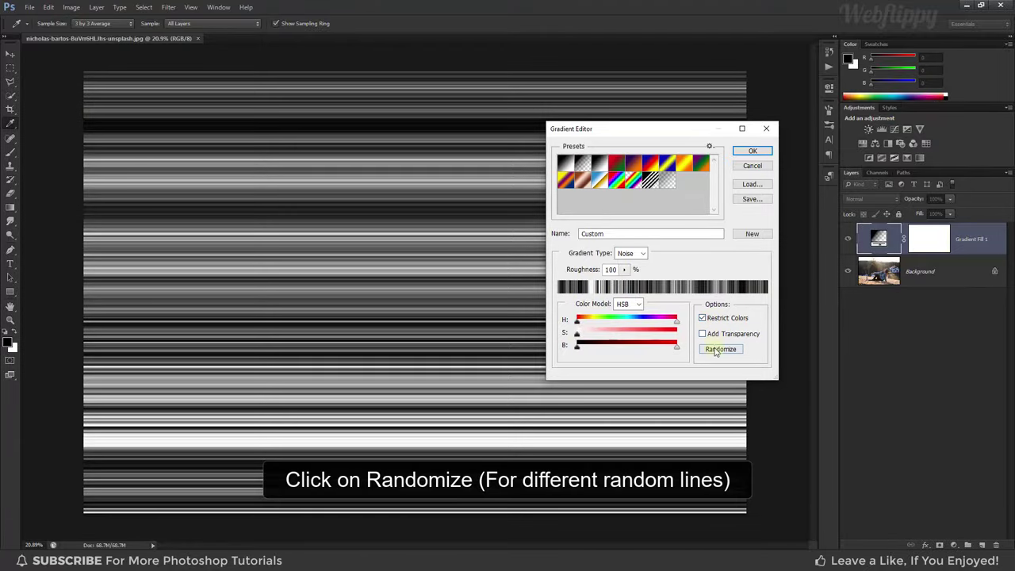
left_click(716, 350)
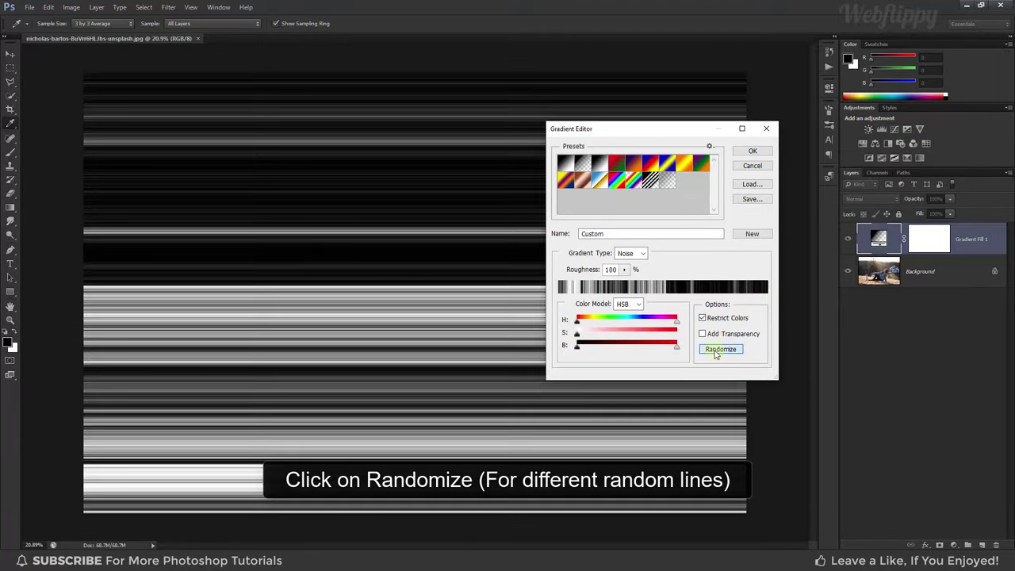
left_click(715, 350)
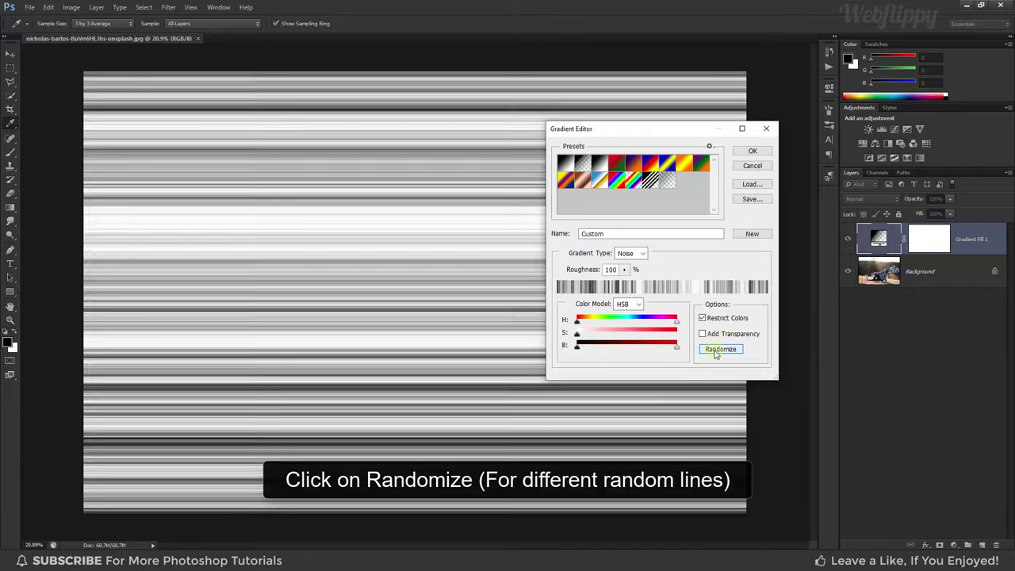
left_click(716, 350)
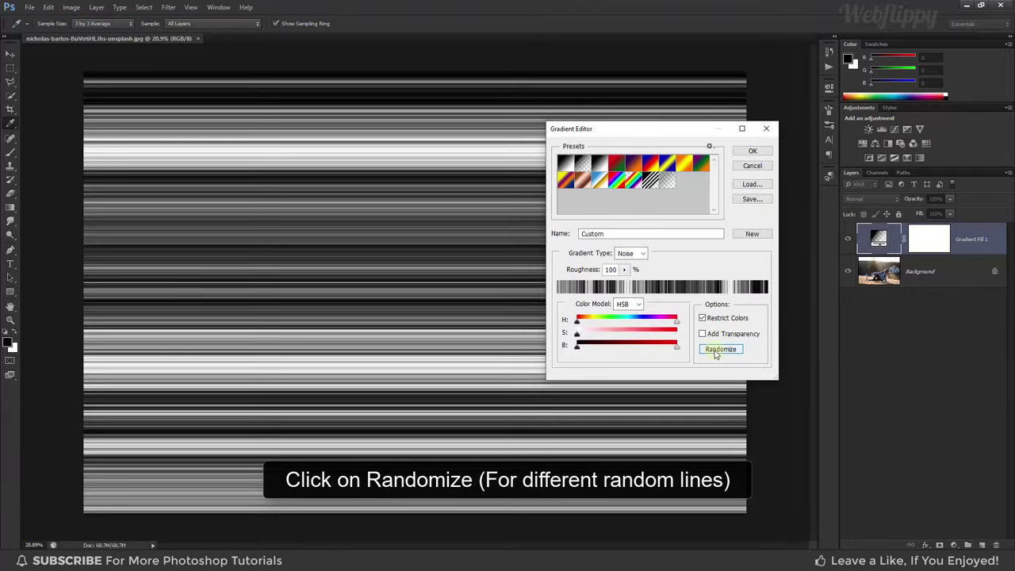
left_click(716, 339)
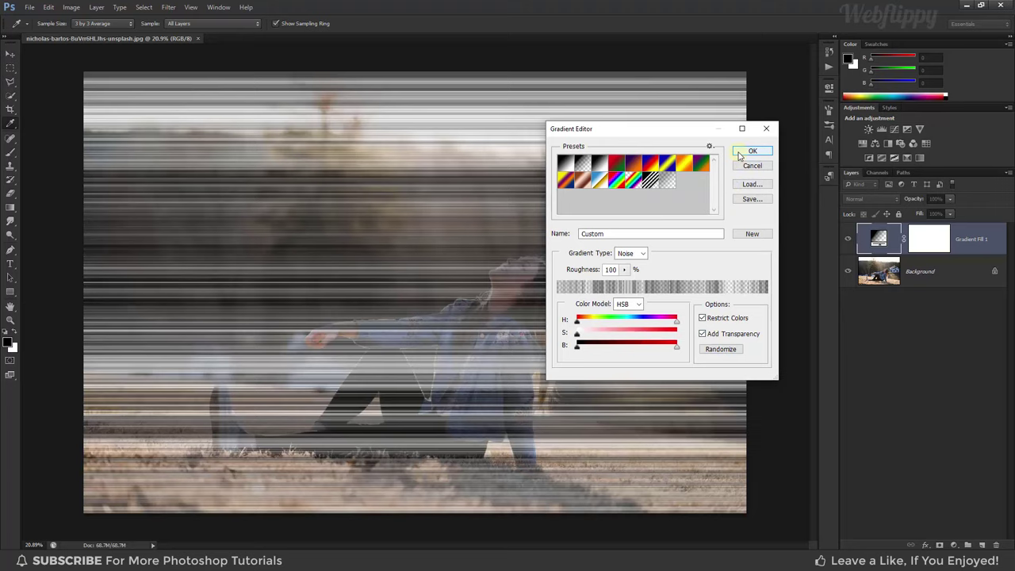
left_click(749, 152)
Step: Set the gradient to Angle style centred at the photo's top, blended in Screen mode
left_click(623, 206)
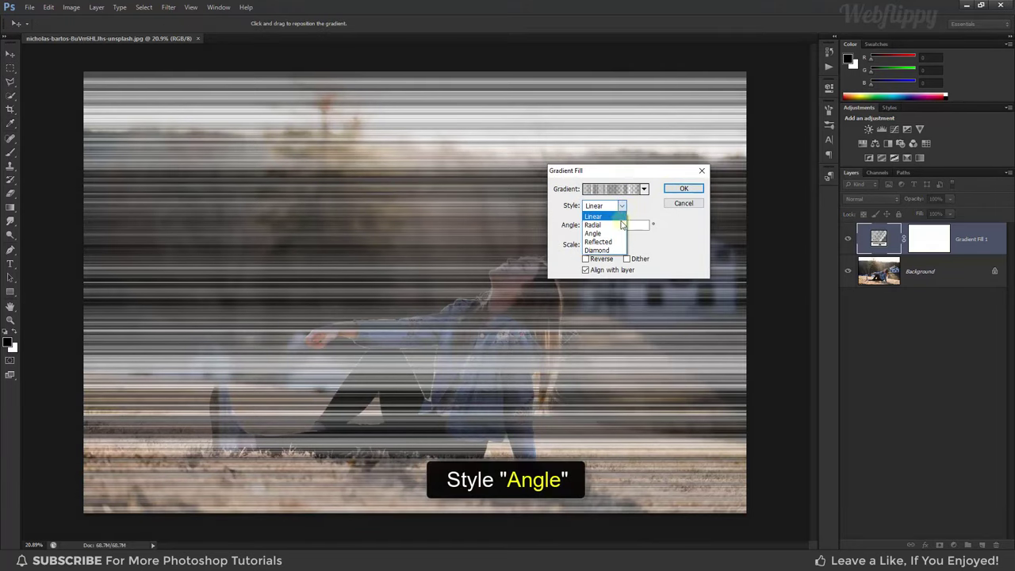
left_click(593, 233)
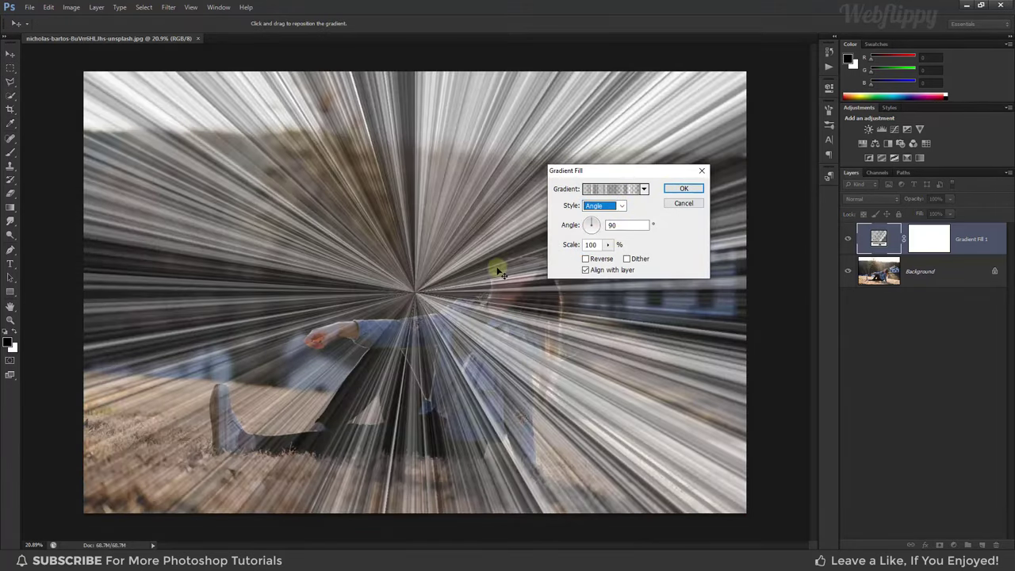
mouse_move(494, 267)
left_mouse_down()
mouse_move(412, 256)
mouse_move(385, 121)
mouse_move(390, 128)
left_mouse_up()
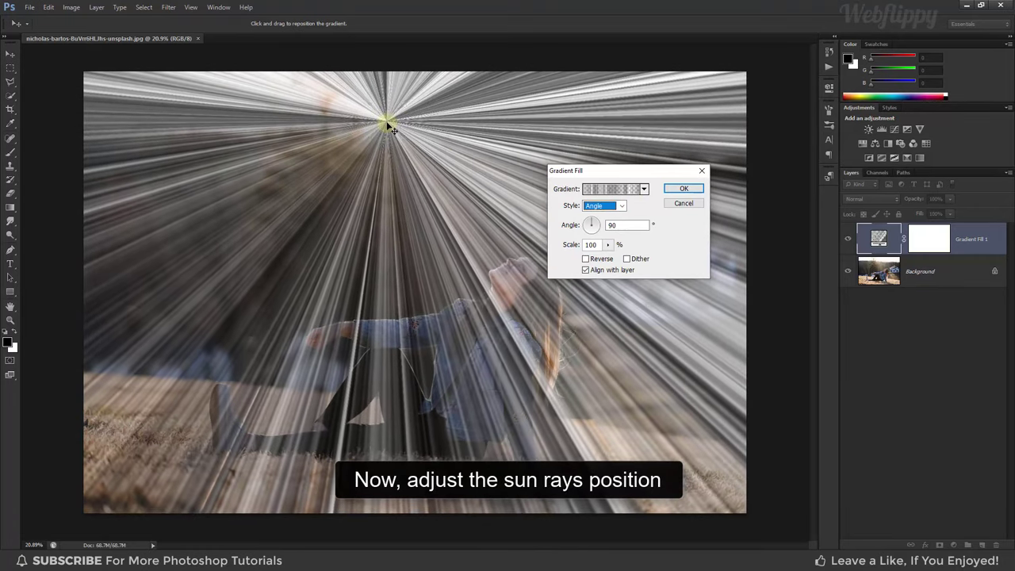
left_click(679, 190)
left_click(882, 201)
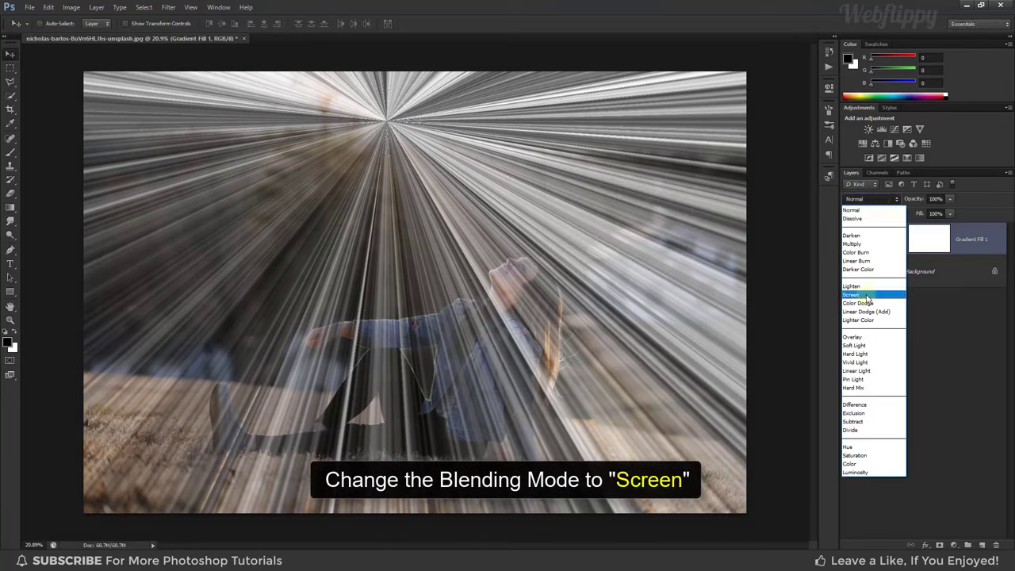
left_click(867, 295)
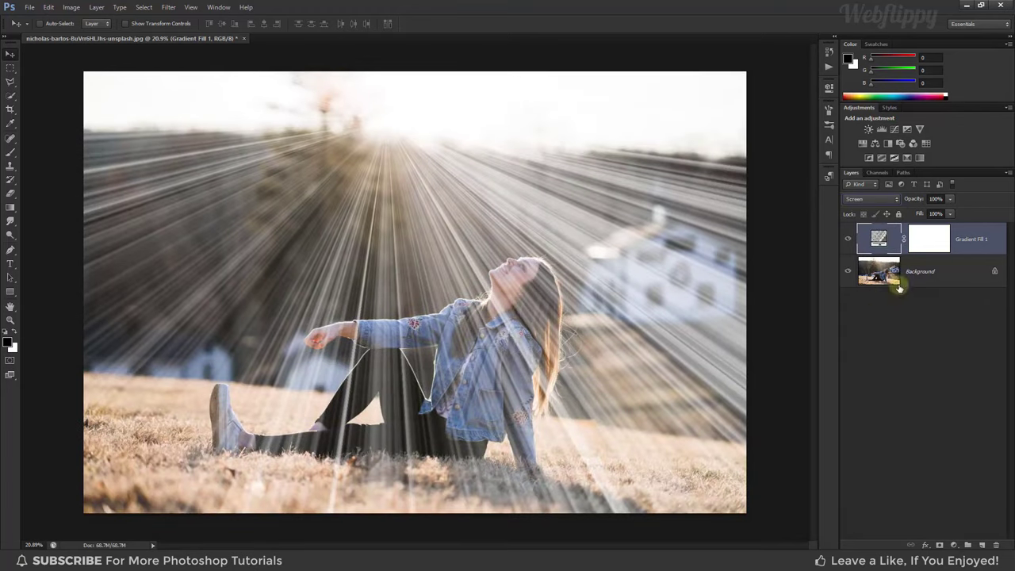
Step: Convert Gradient Fill 1 to a smart object and apply a 20-pixel Gaussian Blur
right_click(968, 251)
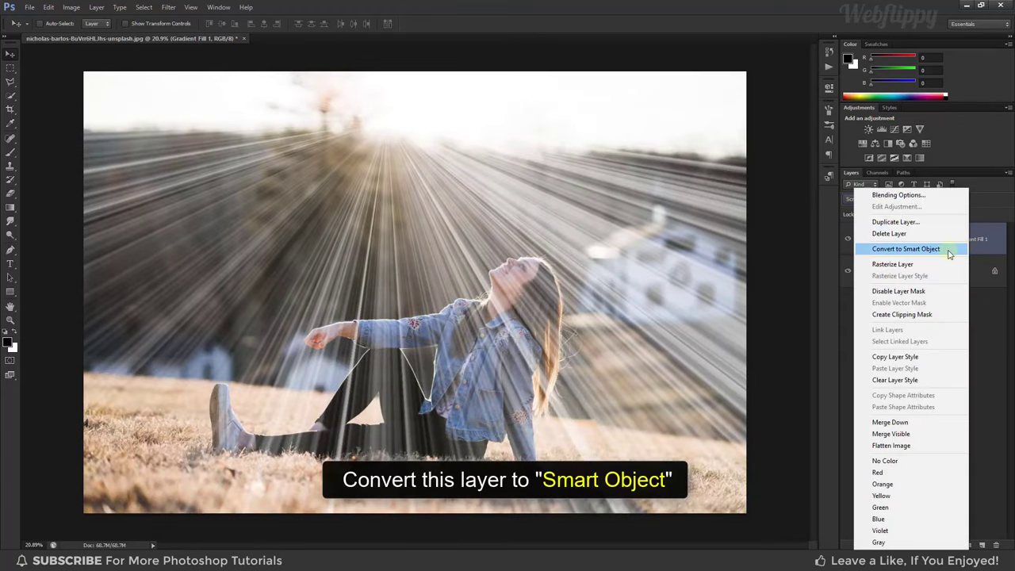
left_click(905, 249)
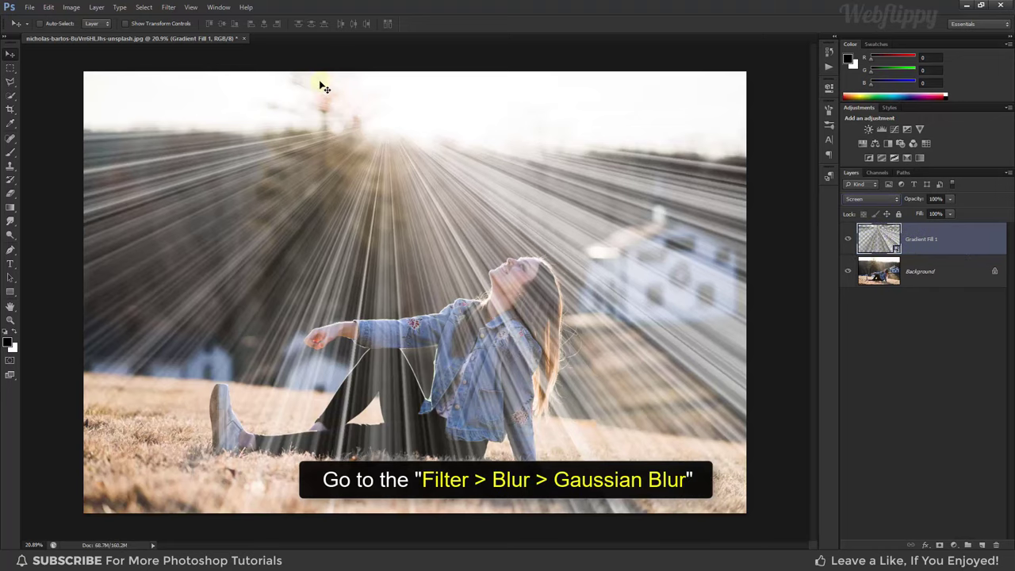
left_click(169, 7)
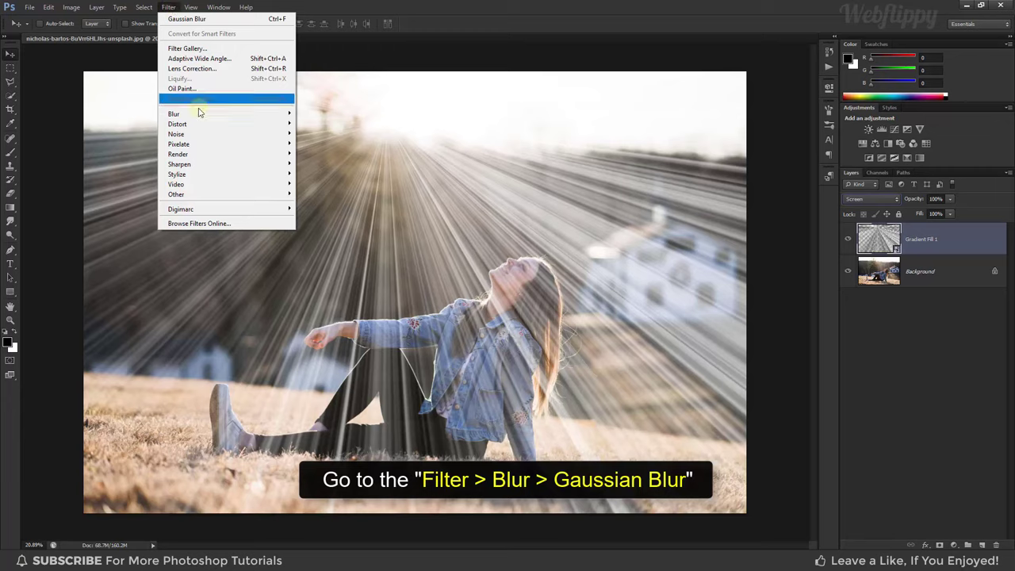
mouse_move(190, 113)
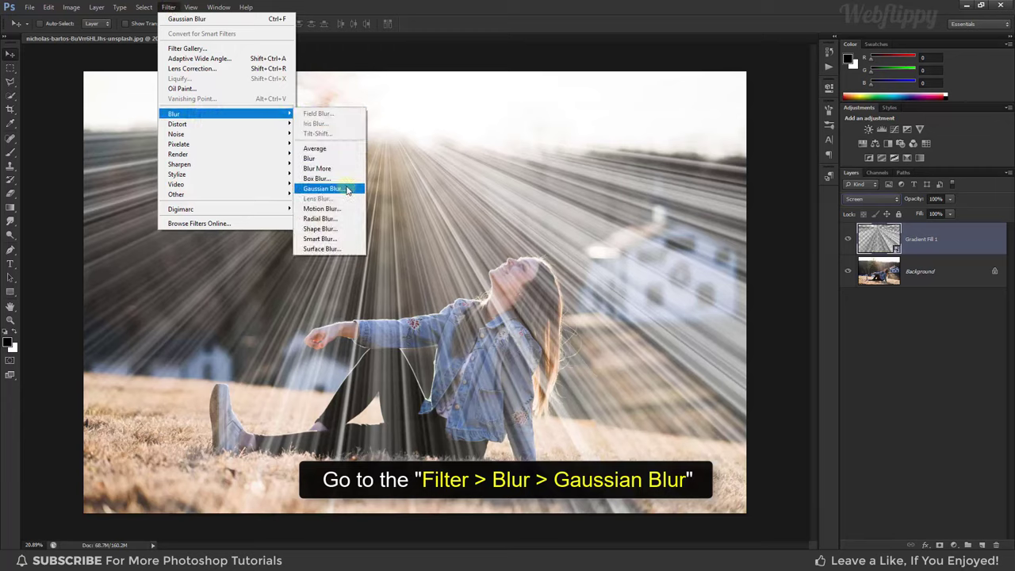
left_click(346, 190)
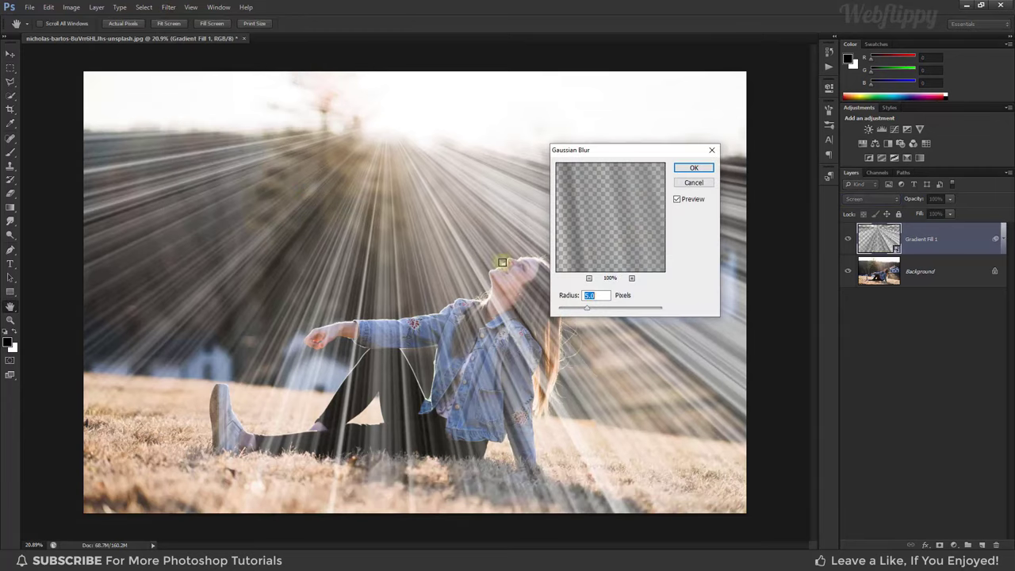
left_click_drag(597, 309, 602, 311)
type("2")
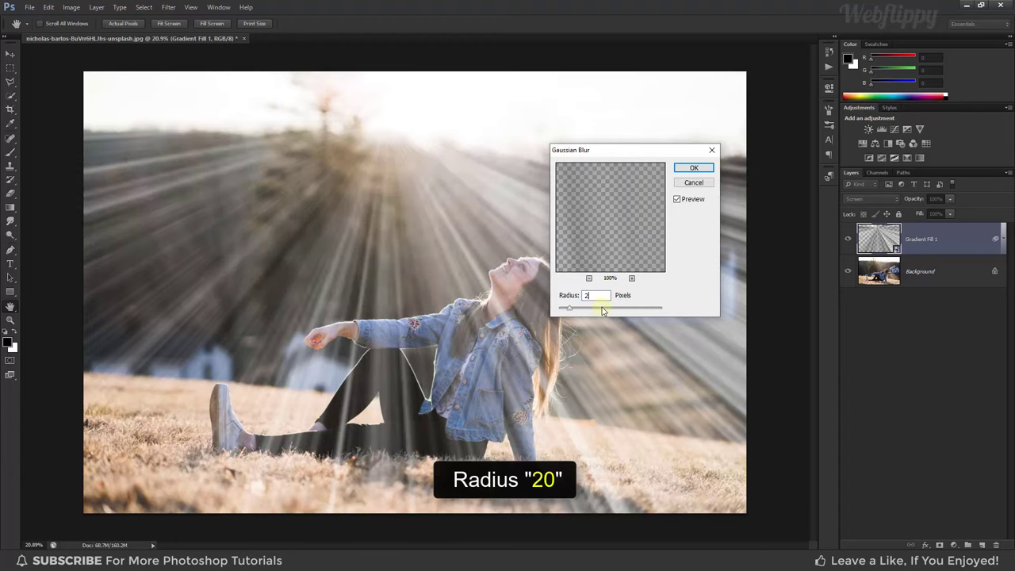
type("0")
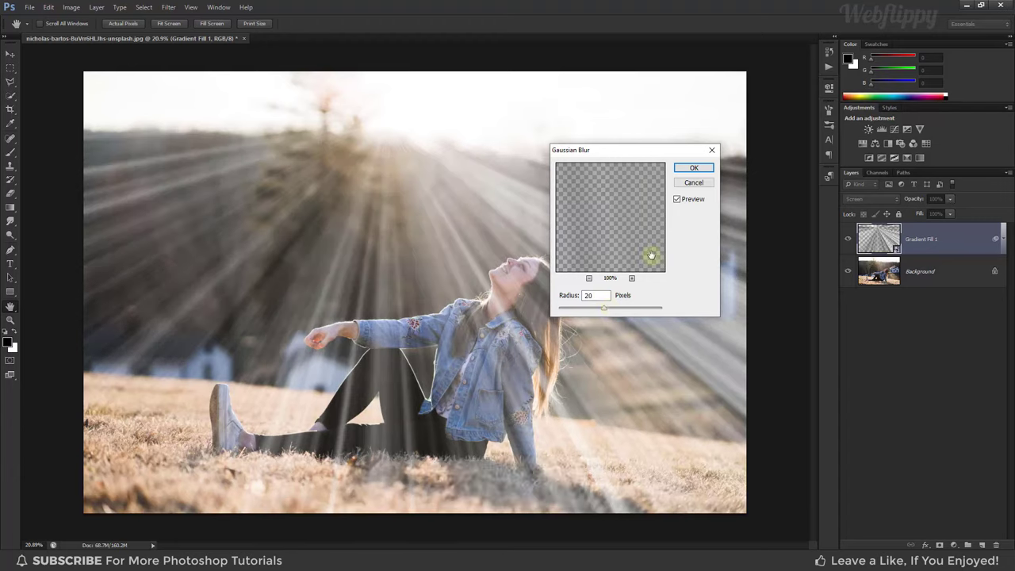
left_click(695, 168)
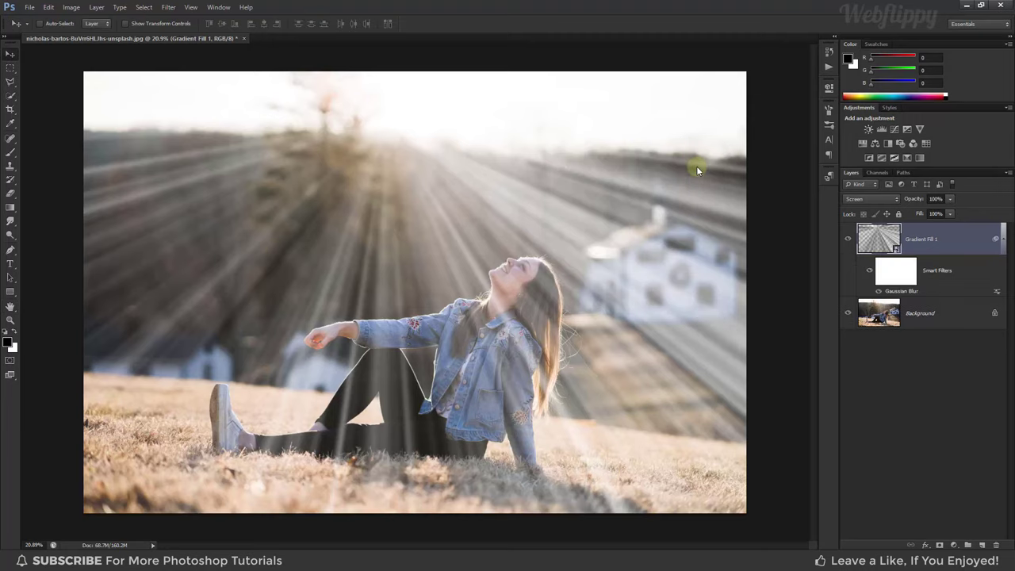
Step: Add a layer mask to Gradient Fill 1 and set up a black painting brush
left_click(938, 545)
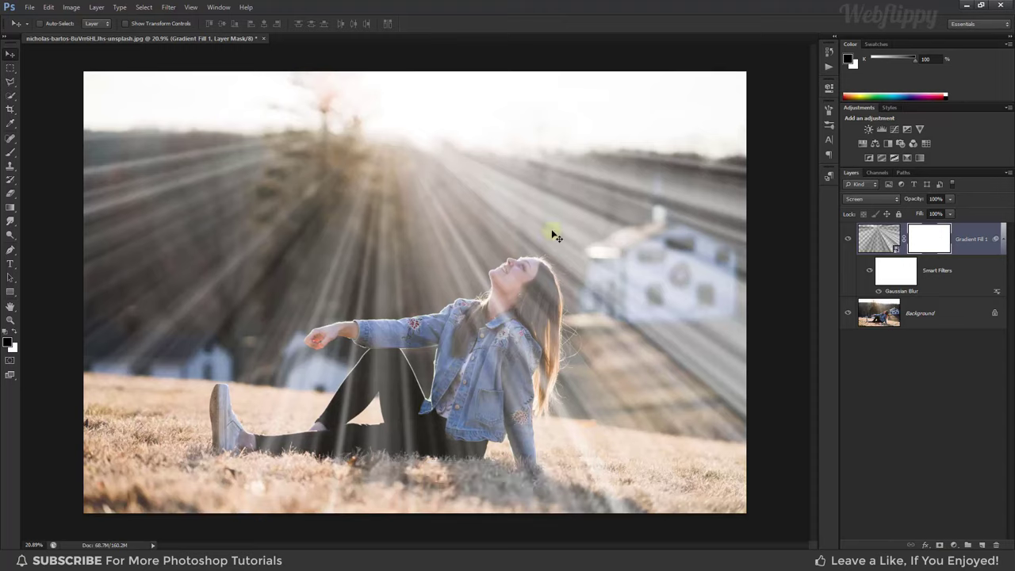
left_click(10, 151)
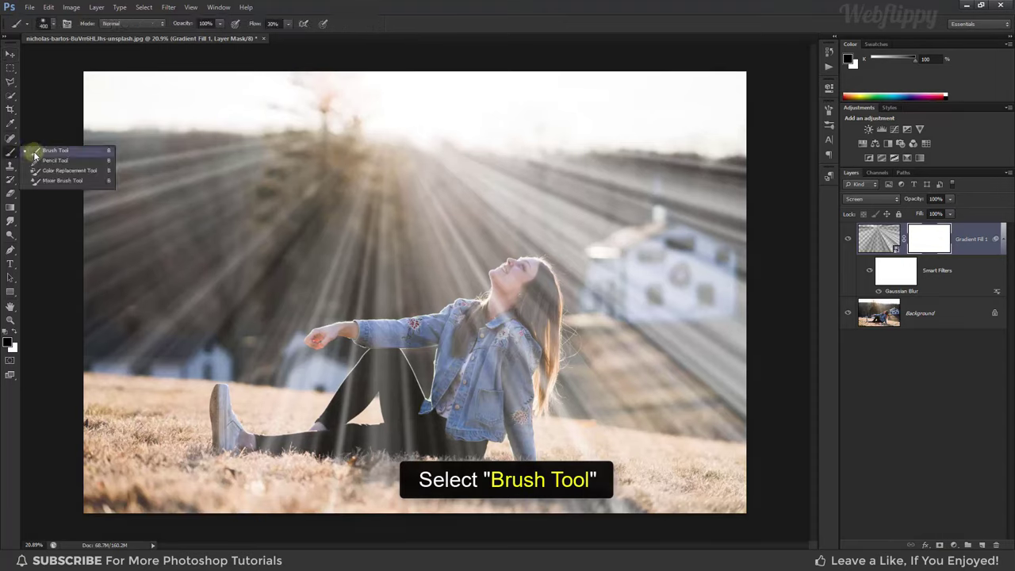
left_click(35, 151)
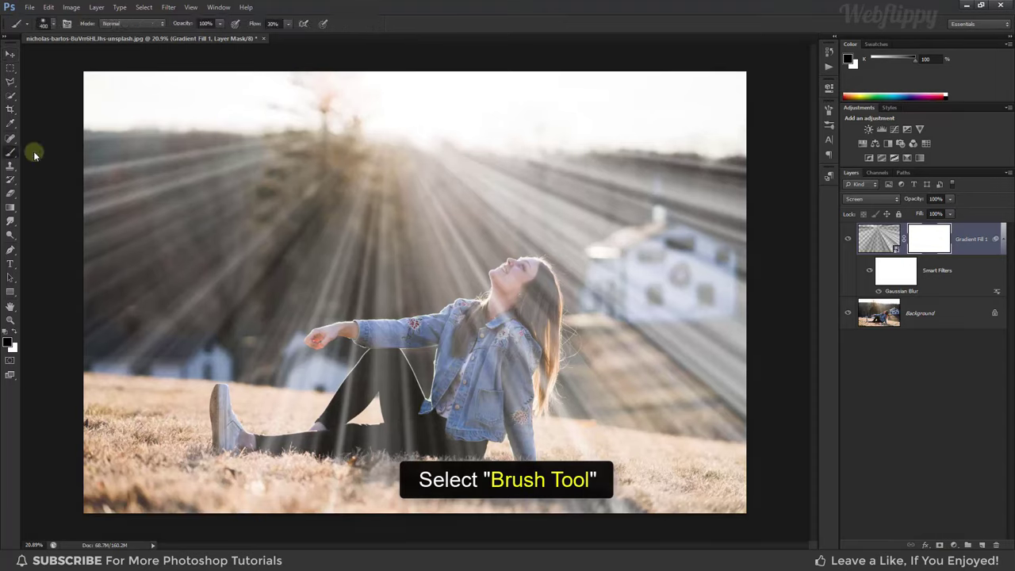
left_click(9, 341)
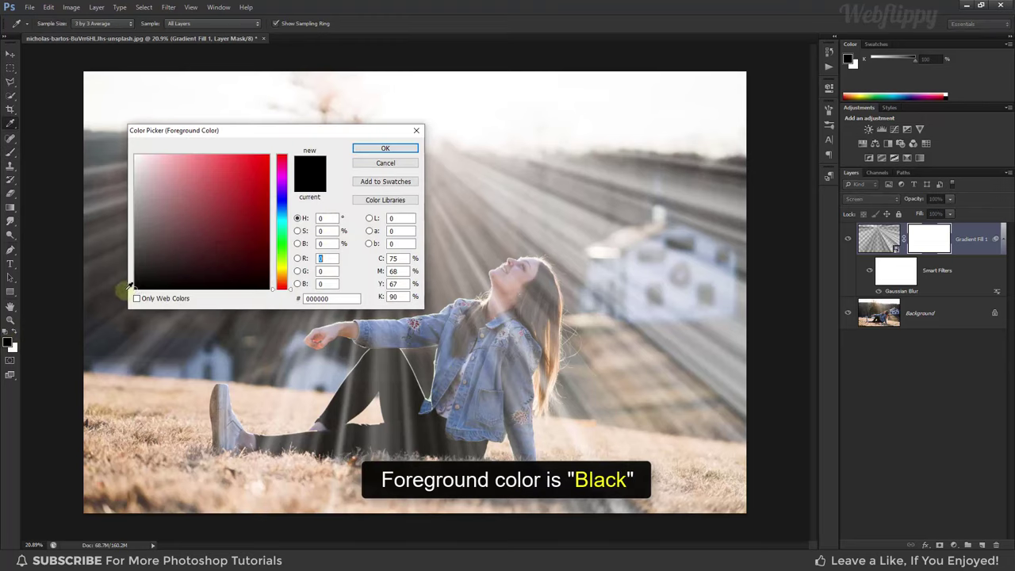
left_click(385, 149)
left_click(52, 27)
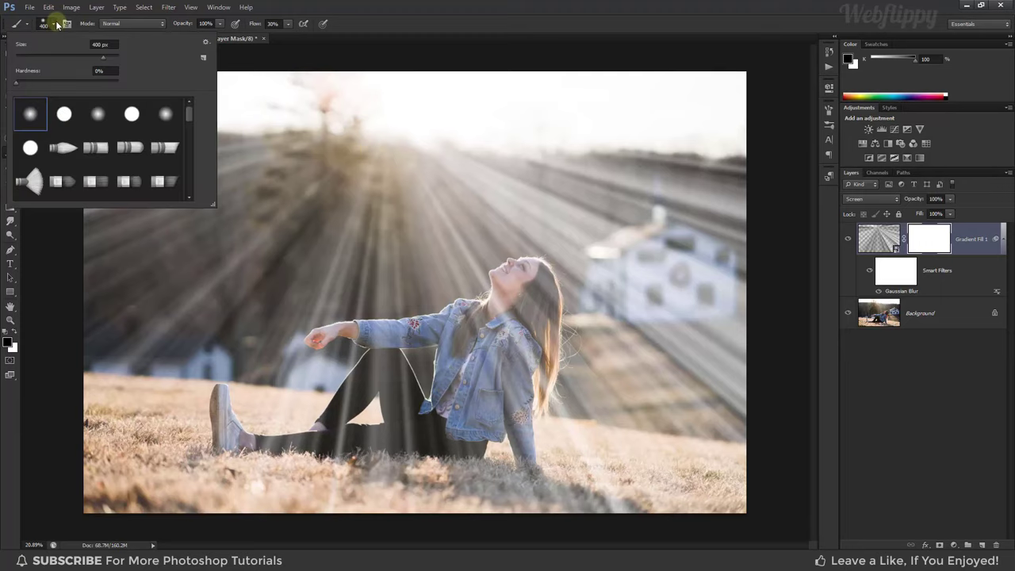
left_click(56, 25)
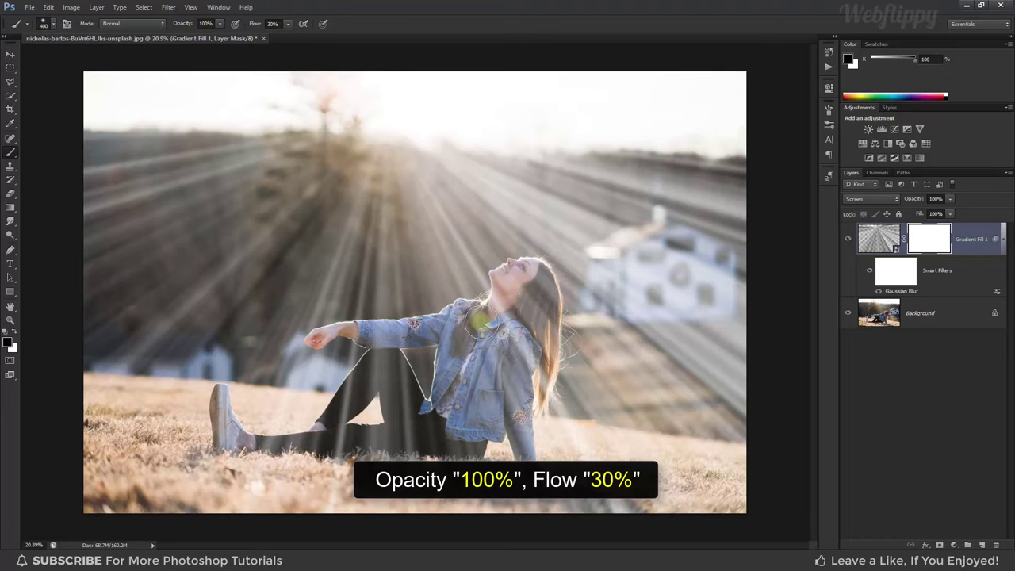
Step: Paint the rays off the woman's face and jacket with a 300–500 px brush
key("bracketright")
mouse_move(504, 293)
left_mouse_down()
mouse_move(535, 316)
mouse_move(482, 406)
left_mouse_up()
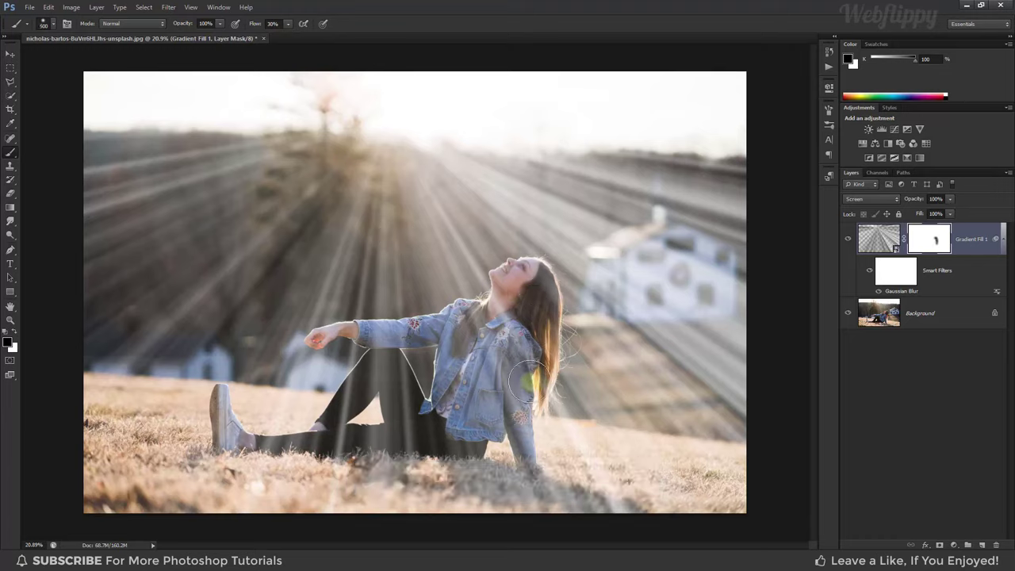
key("bracketright")
key("bracketright")
key("bracketleft")
key("bracketleft")
key("bracketleft")
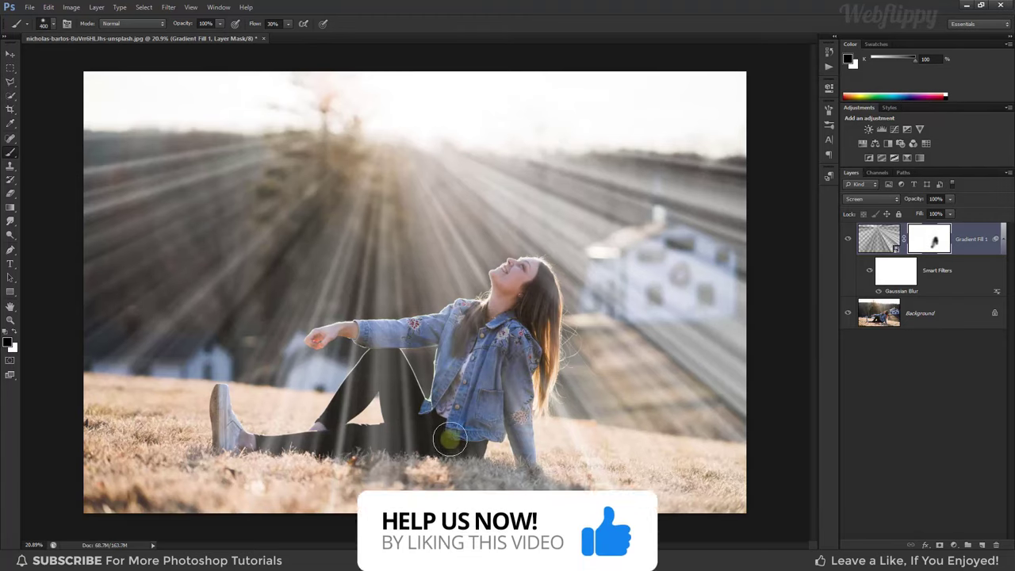
mouse_move(482, 406)
left_mouse_down()
mouse_move(520, 424)
mouse_move(483, 323)
mouse_move(374, 340)
mouse_move(380, 352)
mouse_move(356, 389)
mouse_move(399, 410)
mouse_move(403, 446)
left_mouse_up()
Step: Mask the rays from the lower grass, the house side, and right of the woman
key("bracketright")
key("bracketleft")
key("bracketleft")
key("bracketleft")
key("bracketright")
key("bracketright")
key("bracketright")
left_click_drag(187, 480, 709, 415)
key("bracketright")
key("bracketright")
key("bracketright")
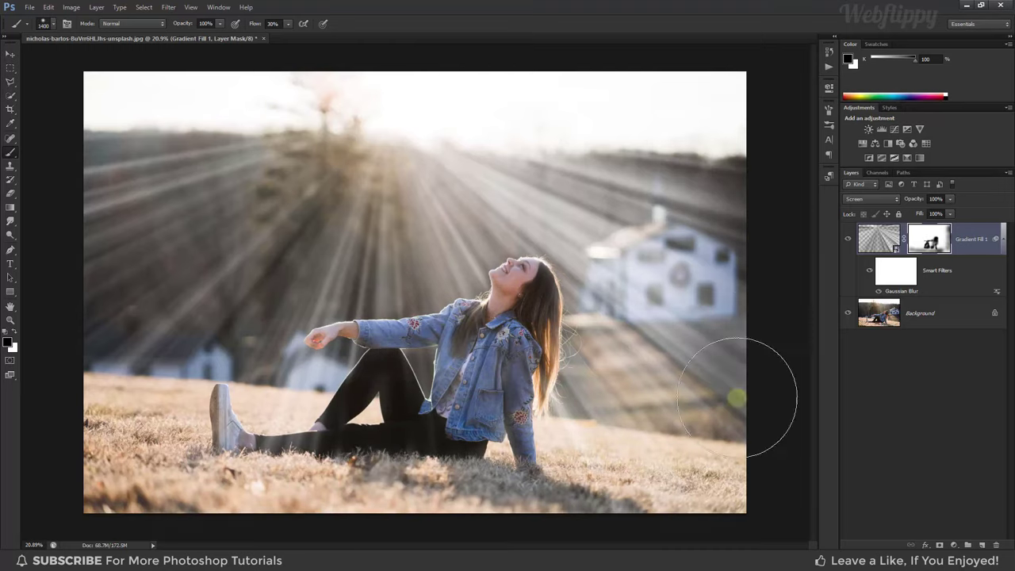
key("bracketleft")
key("bracketleft")
key("bracketleft")
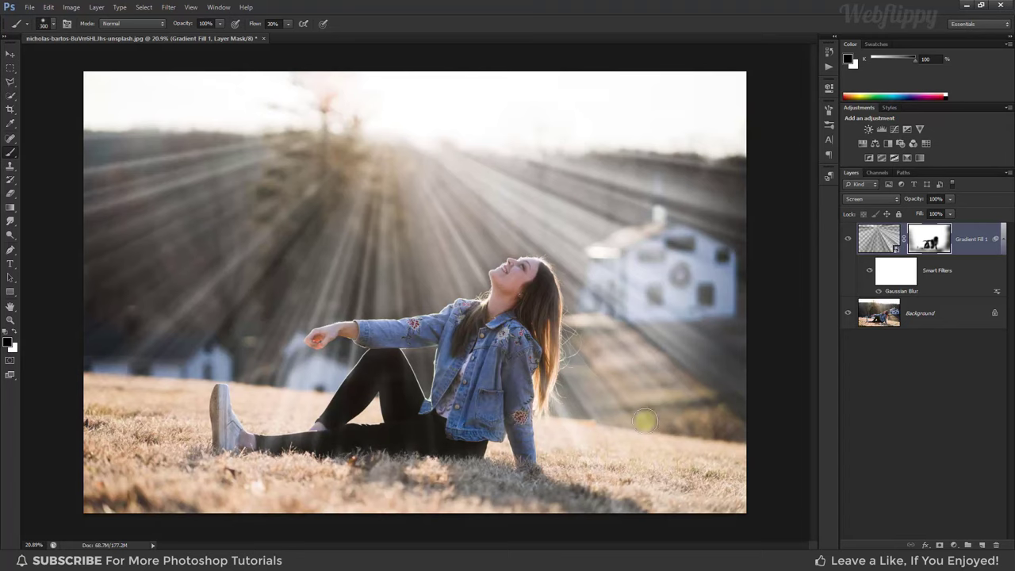
left_click_drag(468, 357, 638, 362)
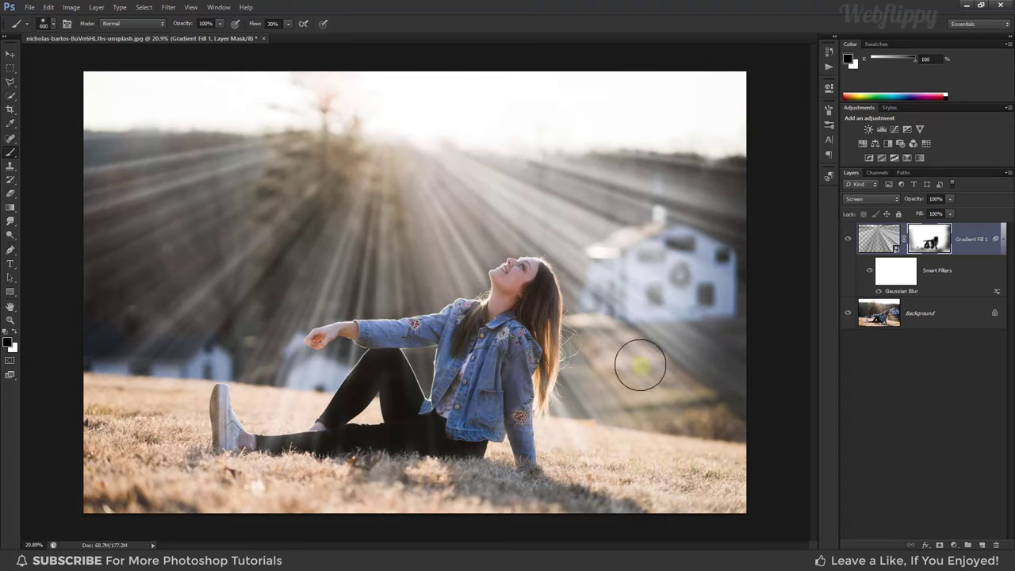
Step: Lower the rays layer opacity to 91%
left_click(10, 53)
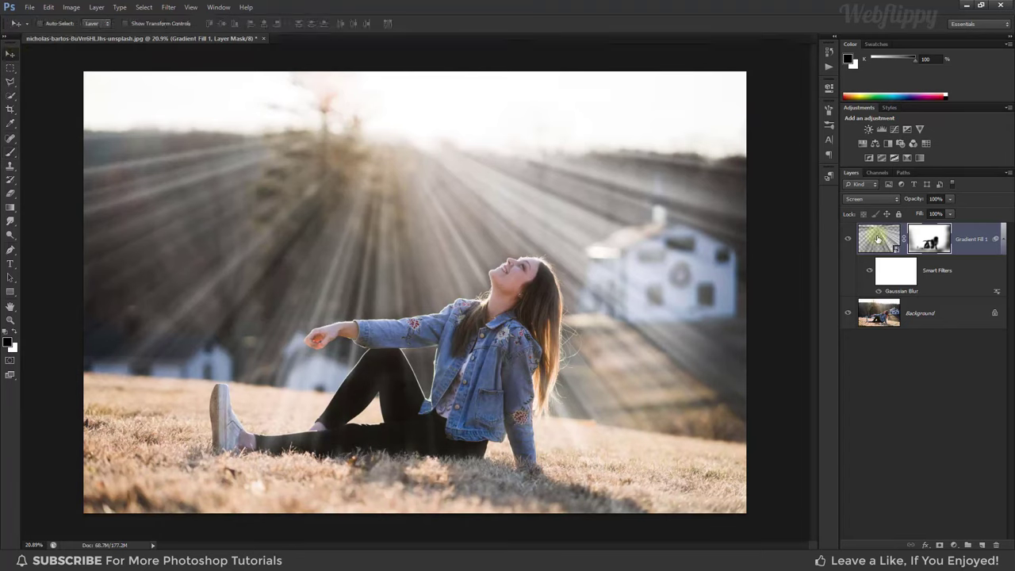
left_click(950, 199)
mouse_move(950, 211)
left_mouse_down()
mouse_move(920, 212)
mouse_move(946, 214)
left_mouse_up()
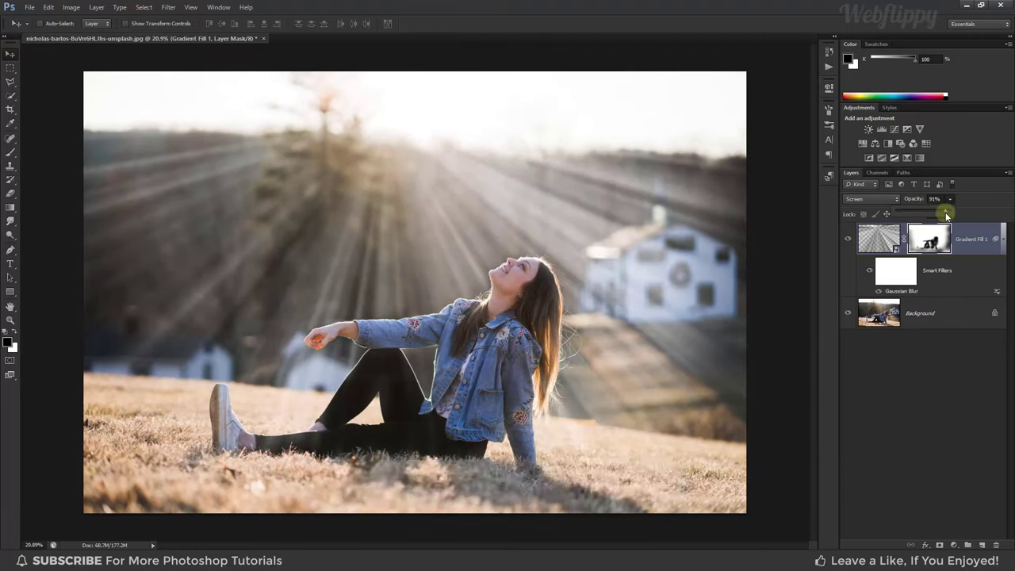
left_click(847, 239)
Step: Add a clipped, colorized Hue/Saturation adjustment at Hue 33, Saturation 25
left_click(955, 546)
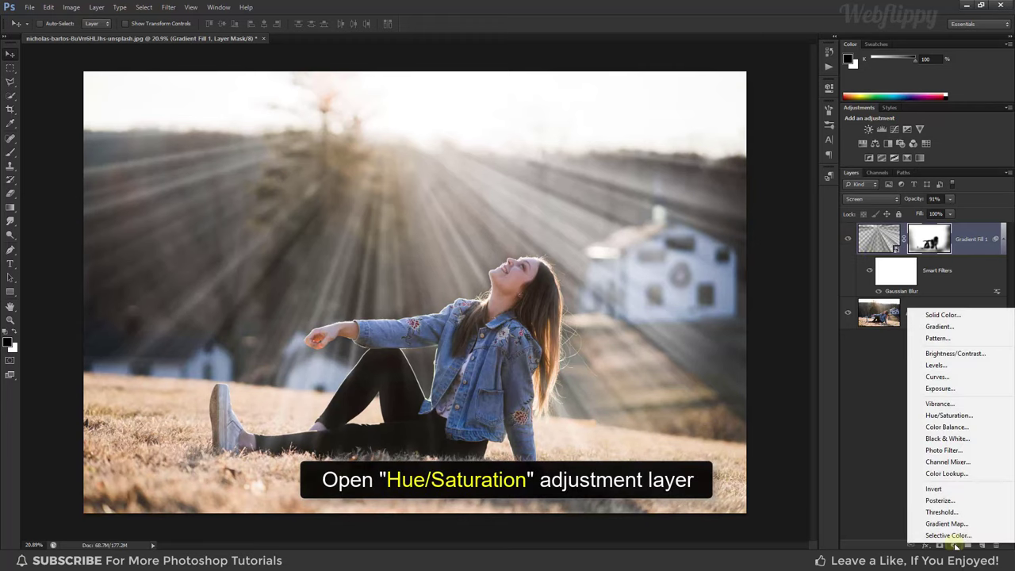
left_click(948, 415)
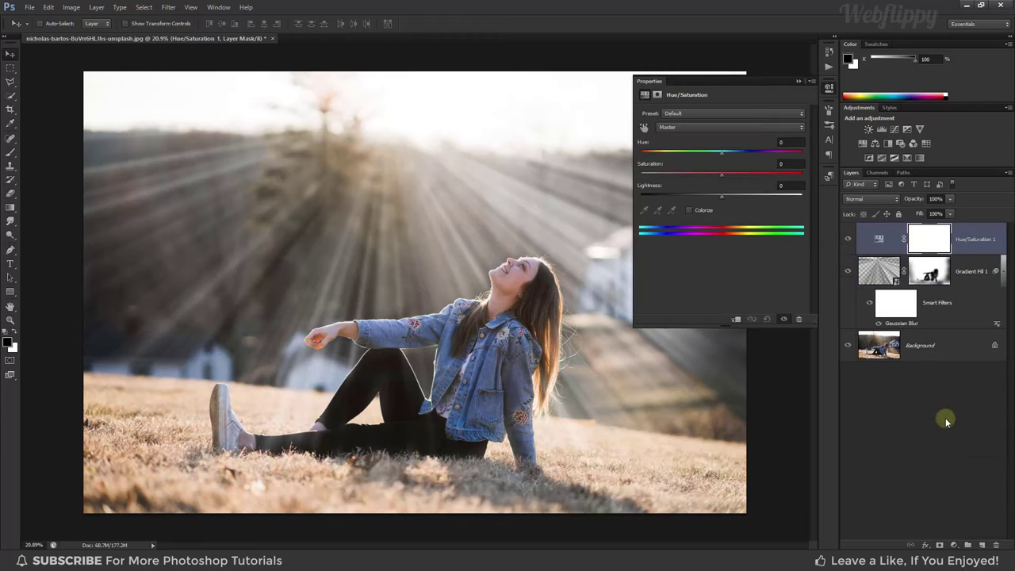
left_click(738, 319)
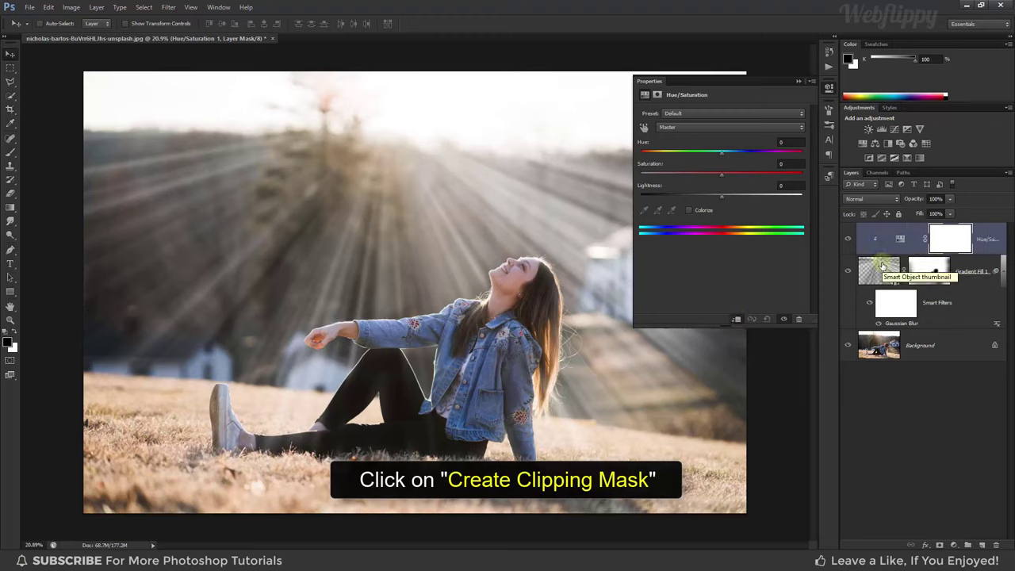
left_click(703, 210)
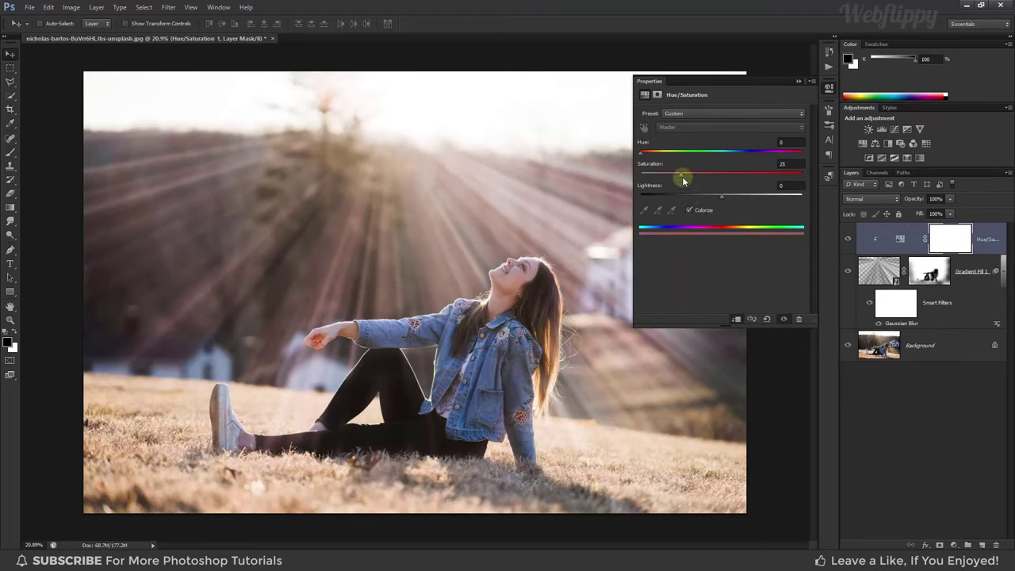
left_click_drag(681, 173, 694, 176)
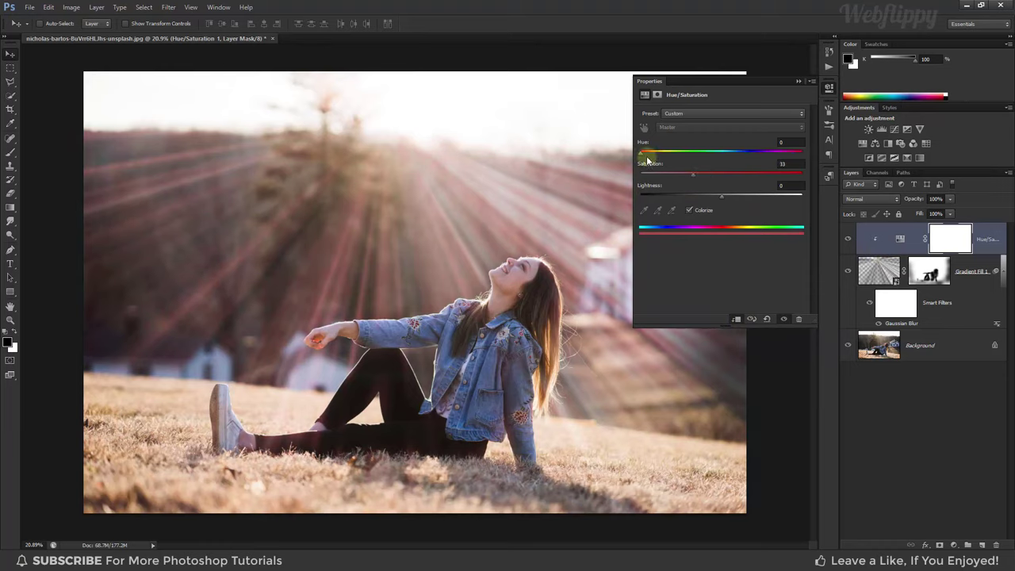
mouse_move(640, 152)
left_mouse_down()
mouse_move(753, 151)
mouse_move(650, 161)
mouse_move(682, 179)
left_mouse_up()
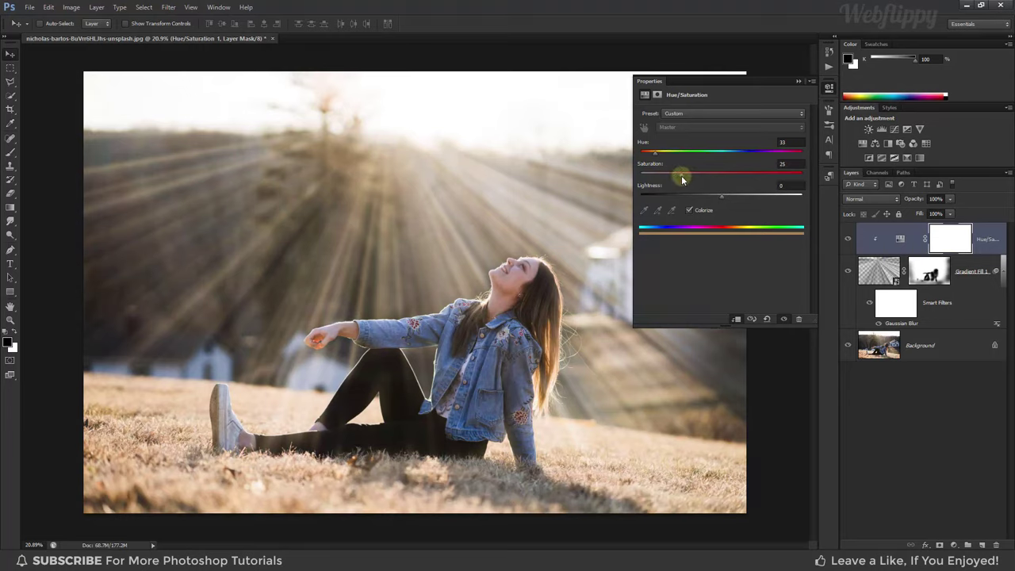
left_click(799, 81)
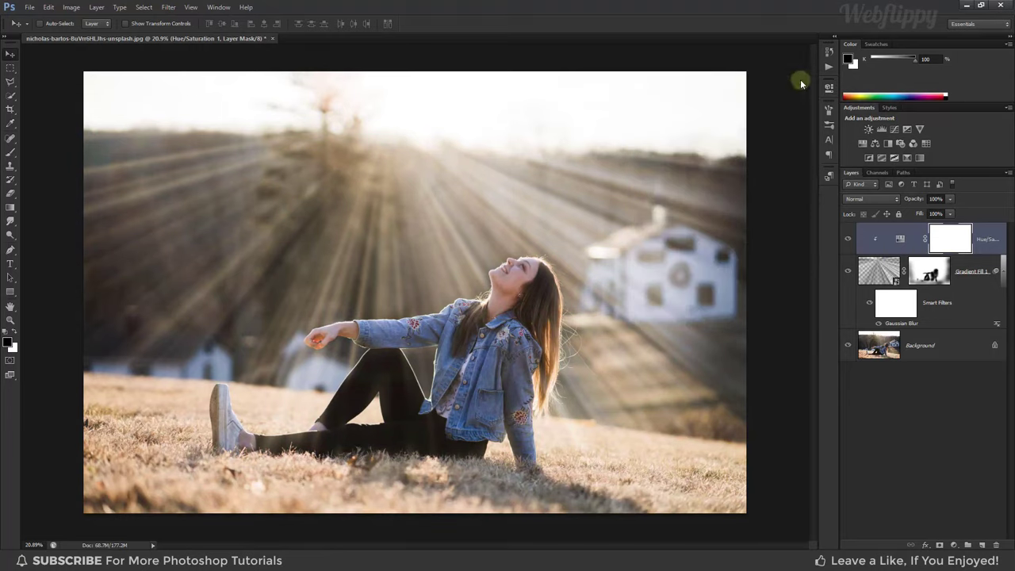
left_click(845, 240)
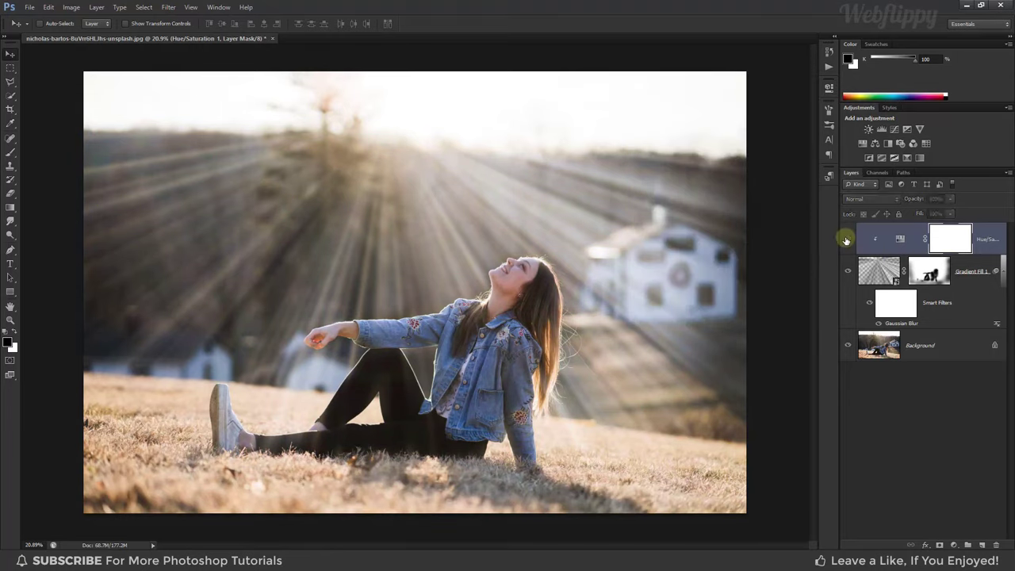
left_click(849, 344, "alt")
left_click(849, 345, "alt")
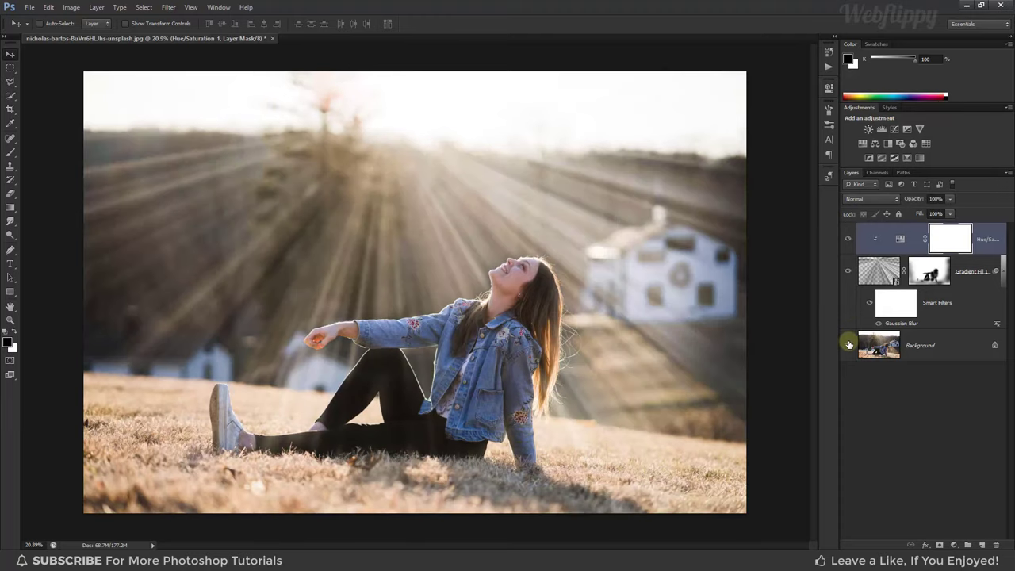
left_click(849, 345, "alt")
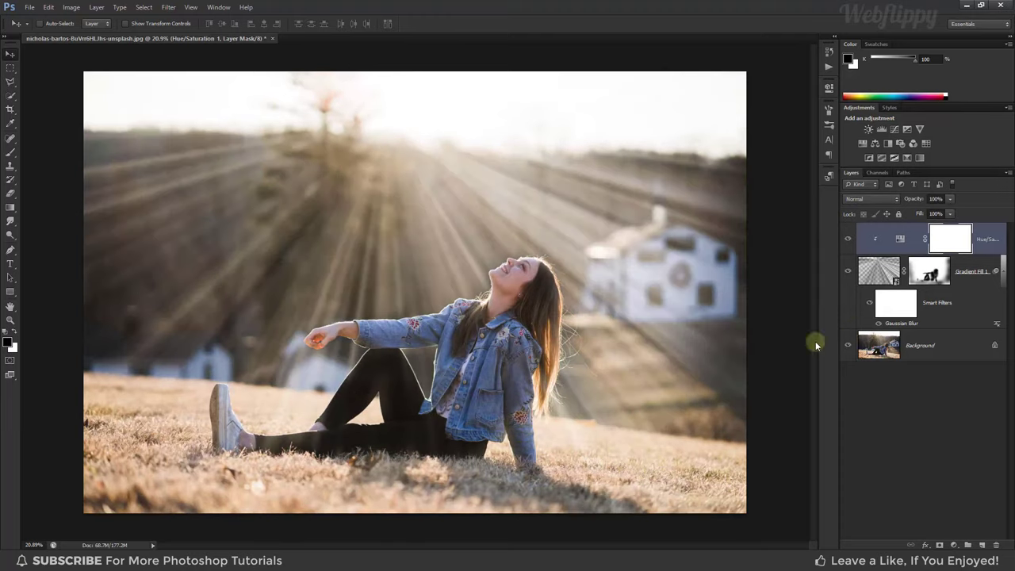